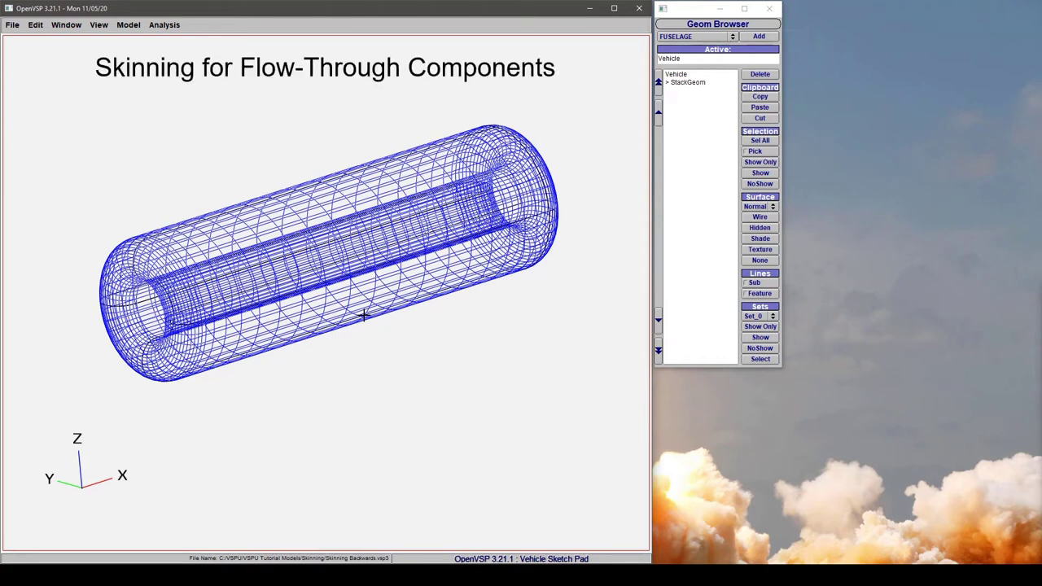
Open the StackGeom component for editing and switch its surface display to shaded
{"action": "left_click_drag", "start_coordinate": [181, 302], "coordinate": [230, 306]}
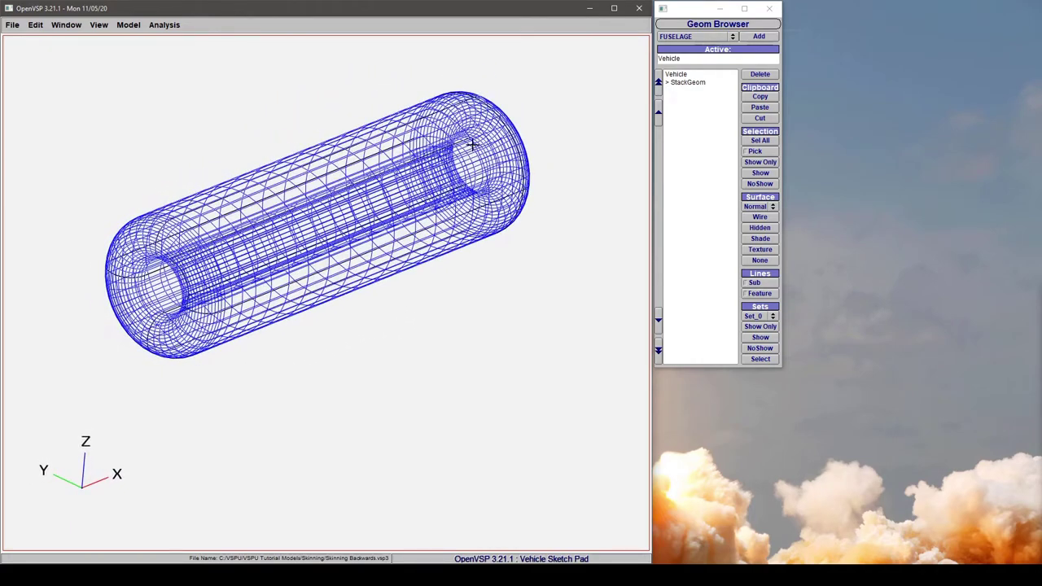
{"action": "left_click_drag", "start_coordinate": [336, 187], "coordinate": [188, 146]}
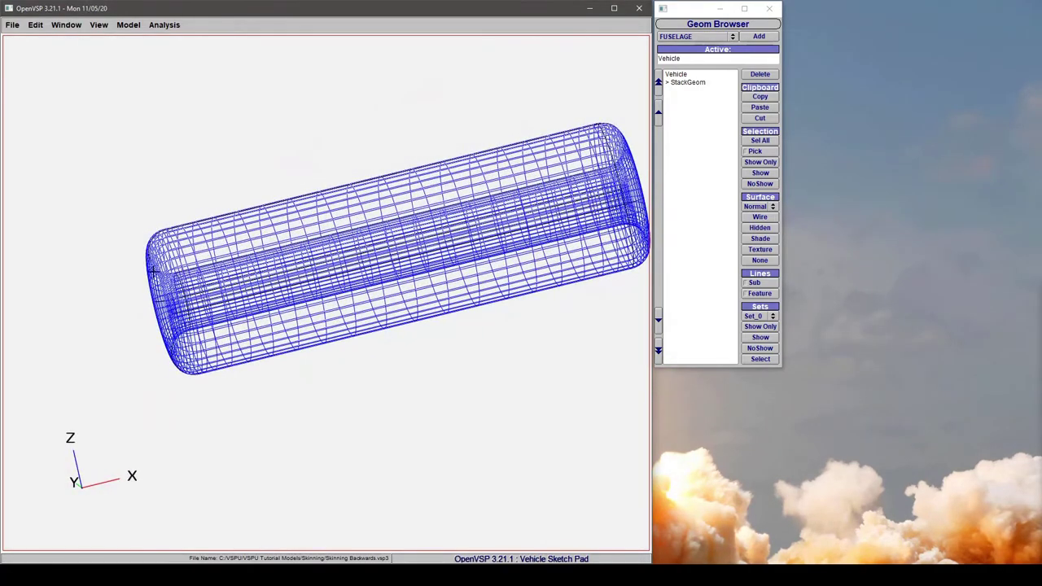
{"action": "middle_click_drag", "start_coordinate": [549, 135], "coordinate": [418, 170]}
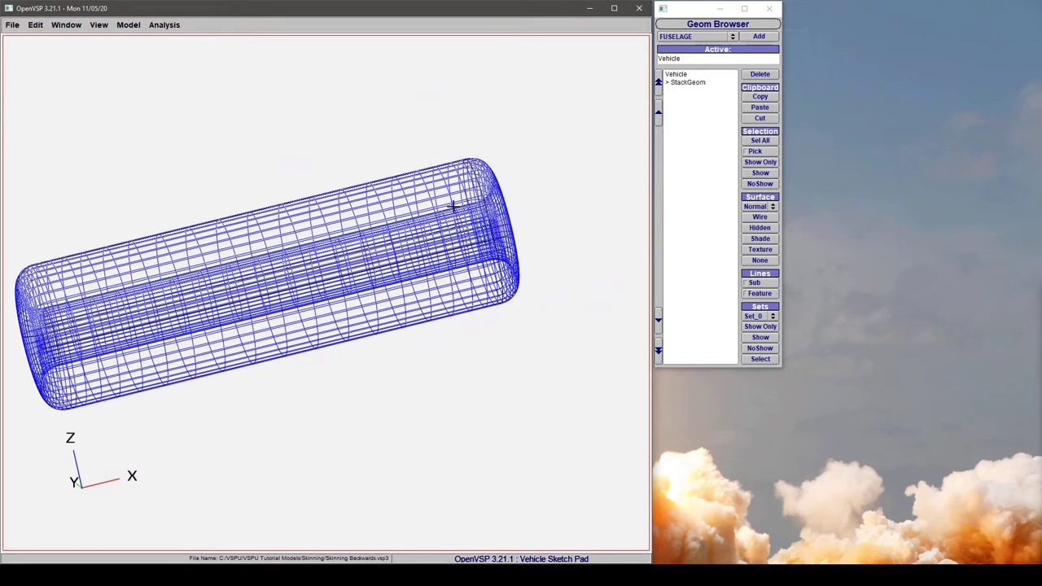
{"action": "left_click_drag", "start_coordinate": [280, 245], "coordinate": [445, 196]}
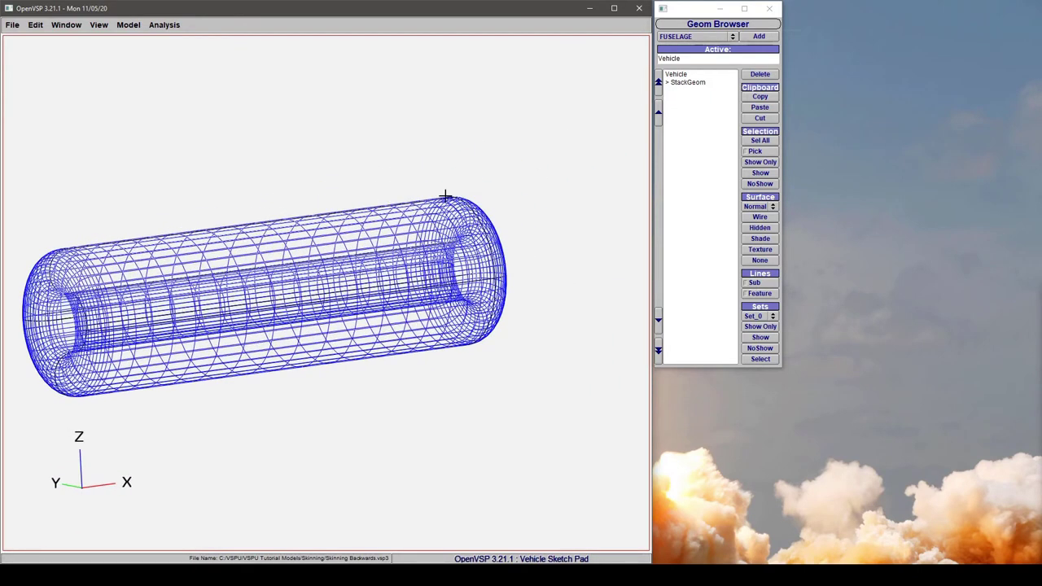
{"action": "left_click", "coordinate": [697, 92]}
{"action": "left_click", "coordinate": [693, 86]}
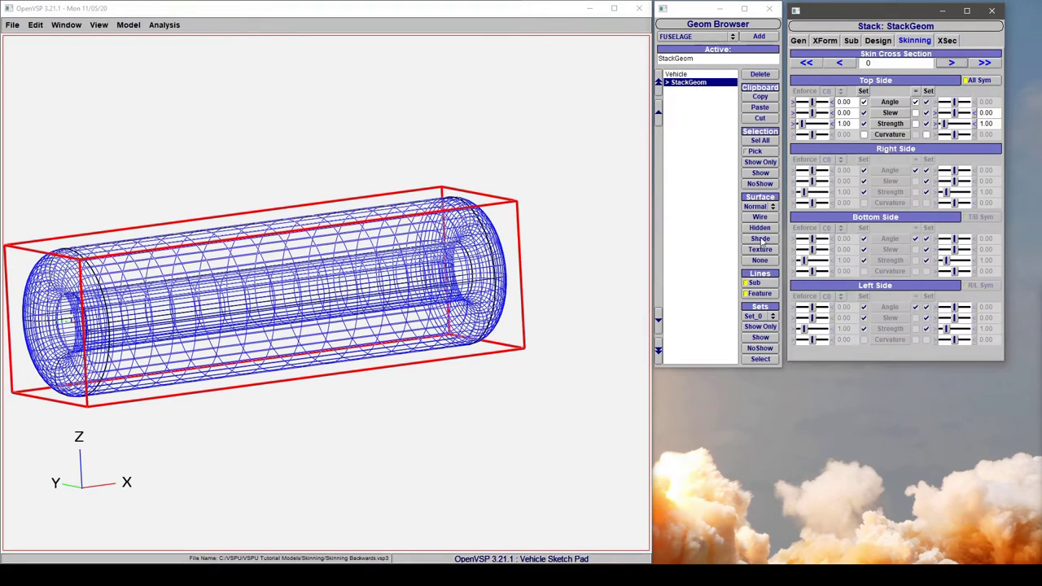
{"action": "left_click", "coordinate": [760, 240]}
{"action": "middle_click_drag", "start_coordinate": [355, 258], "coordinate": [468, 226]}
{"action": "left_click_drag", "start_coordinate": [364, 264], "coordinate": [143, 282]}
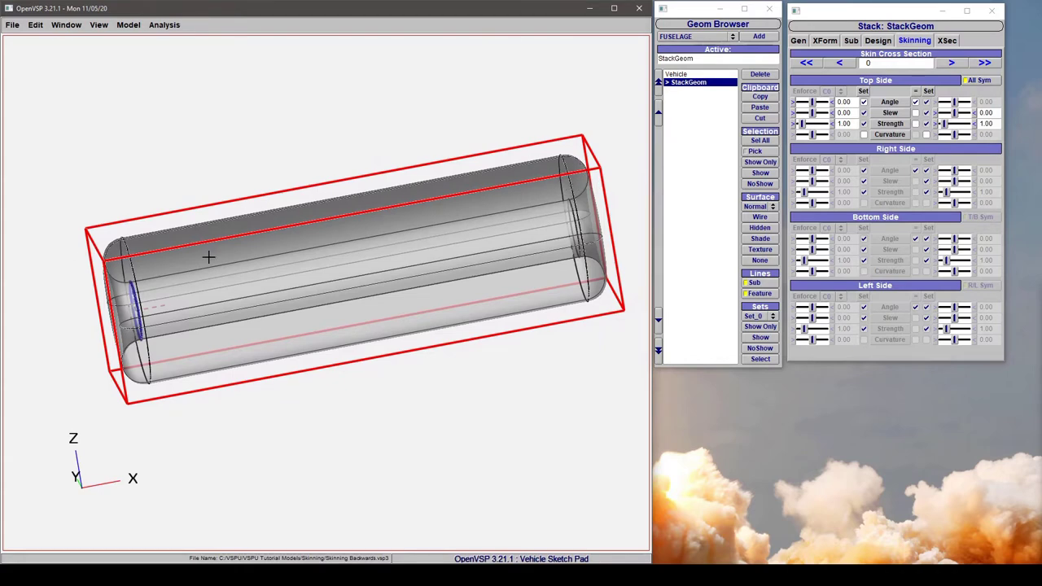
Try a top-side skinning angle of about 15.65 at cross section 0 and reset it to 0
{"action": "scroll", "coordinate": [210, 234], "scroll_direction": "up", "scroll_amount": 10}
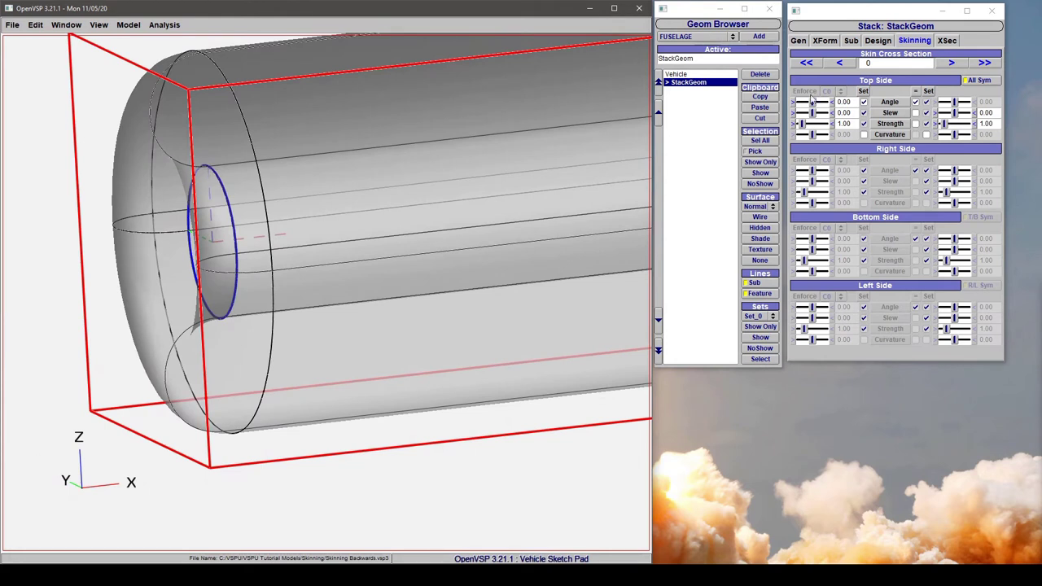
{"action": "right_click_drag", "start_coordinate": [379, 162], "coordinate": [339, 176]}
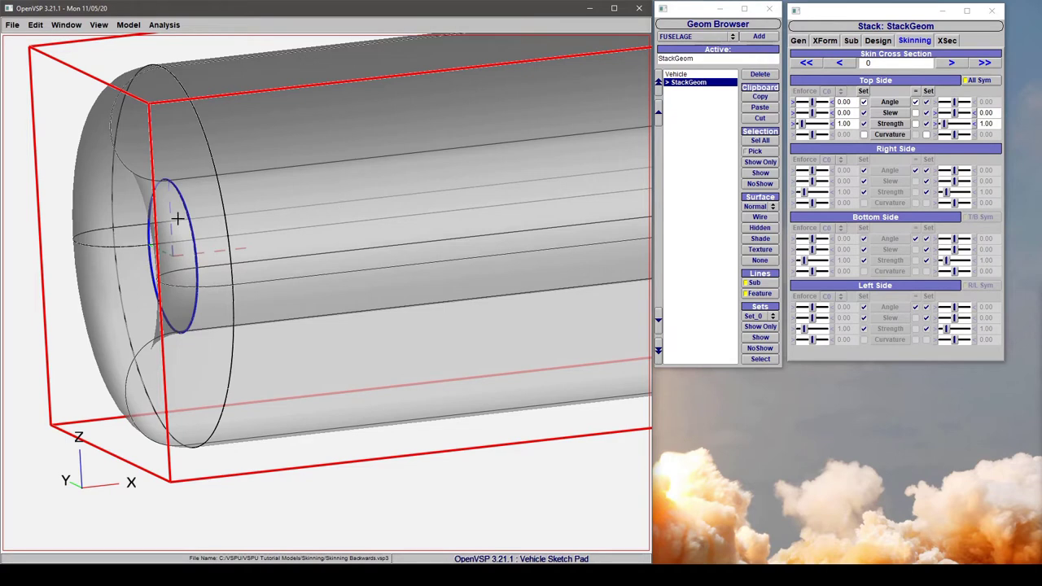
{"action": "left_click_drag", "start_coordinate": [323, 174], "coordinate": [274, 205]}
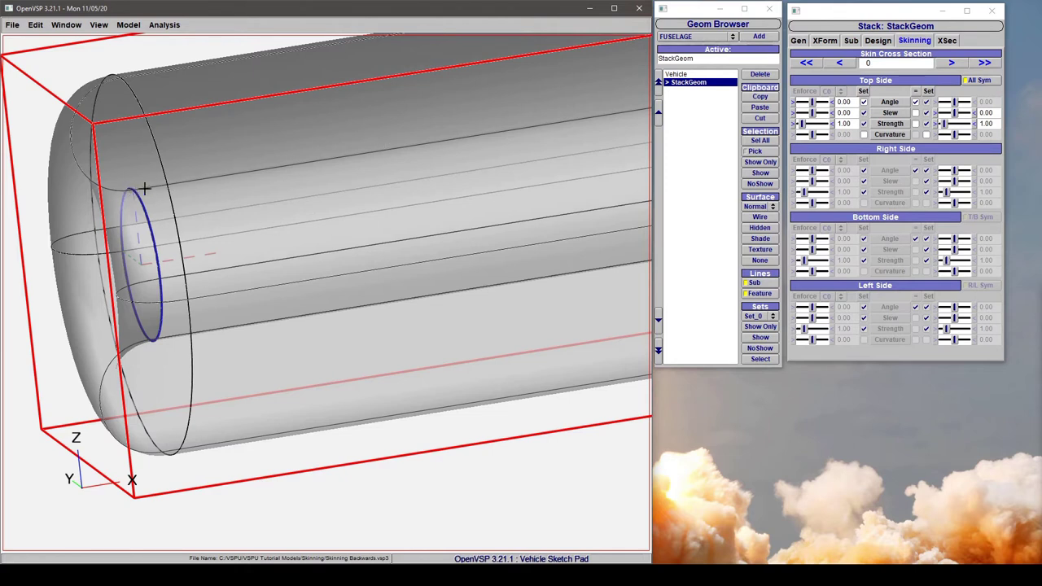
{"action": "left_click_drag", "start_coordinate": [812, 102], "coordinate": [816, 108]}
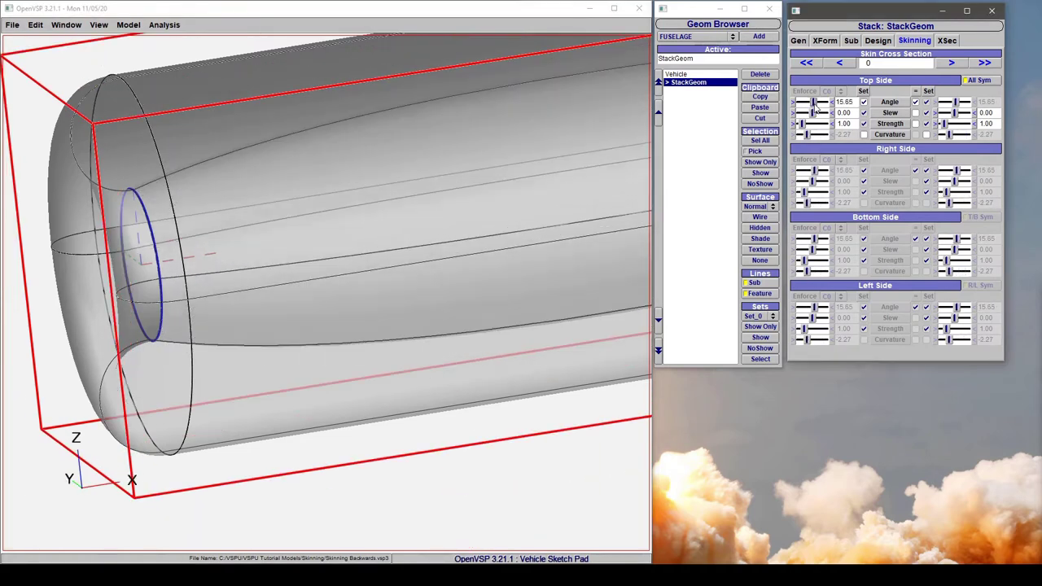
{"action": "double_click", "coordinate": [844, 104]}
{"action": "type", "text": "0"}
{"action": "key", "text": "Return"}
Select skinning cross section 1, try a right-hand top strength of about 2.11, and set it back to 2
{"action": "middle_click_drag", "start_coordinate": [337, 156], "coordinate": [106, 213]}
{"action": "middle_click_drag", "start_coordinate": [562, 196], "coordinate": [226, 239]}
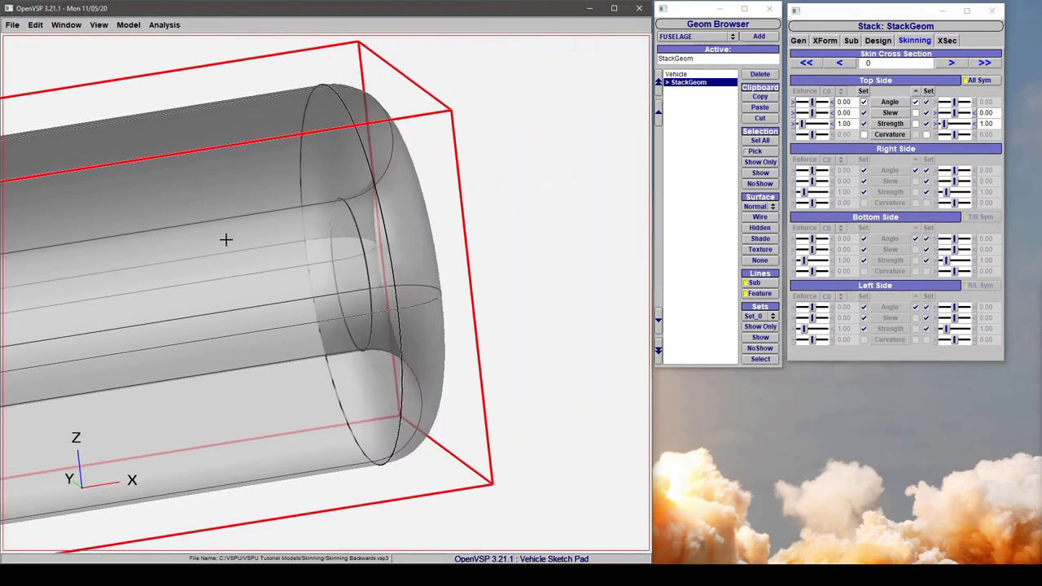
{"action": "left_click", "coordinate": [959, 62]}
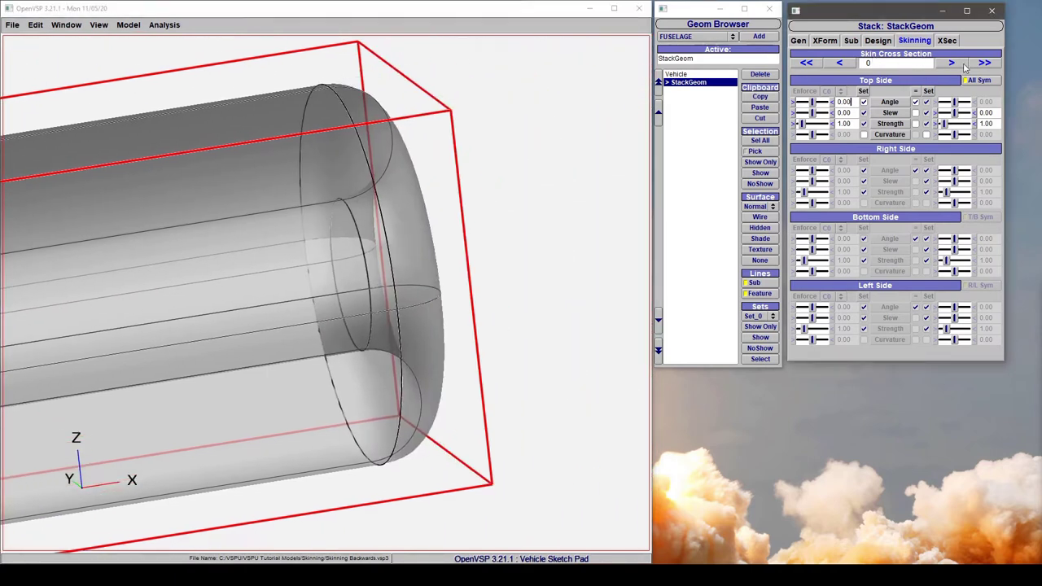
{"action": "left_click", "coordinate": [951, 63]}
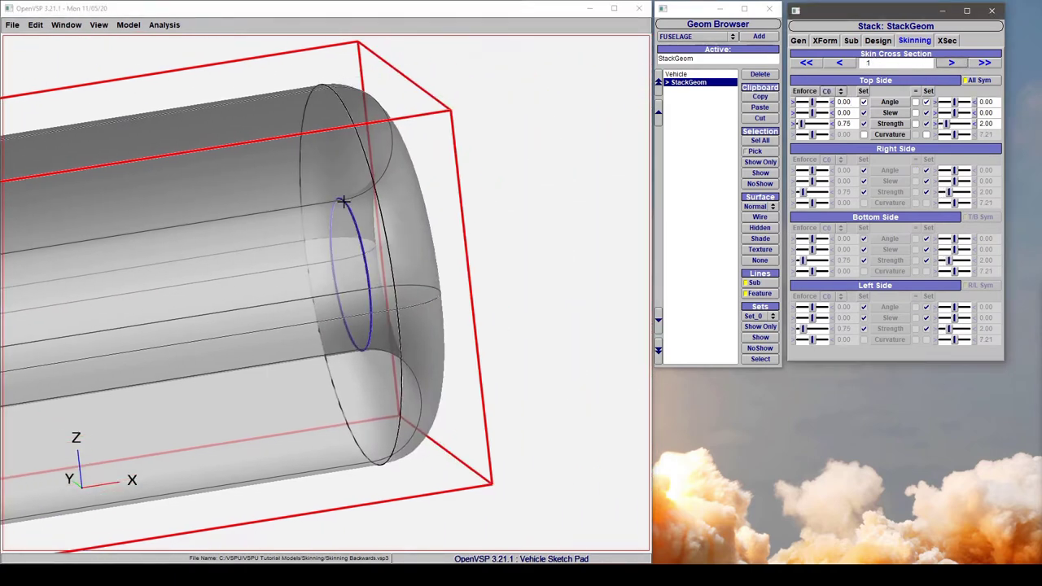
{"action": "right_click_drag", "start_coordinate": [342, 200], "coordinate": [349, 182]}
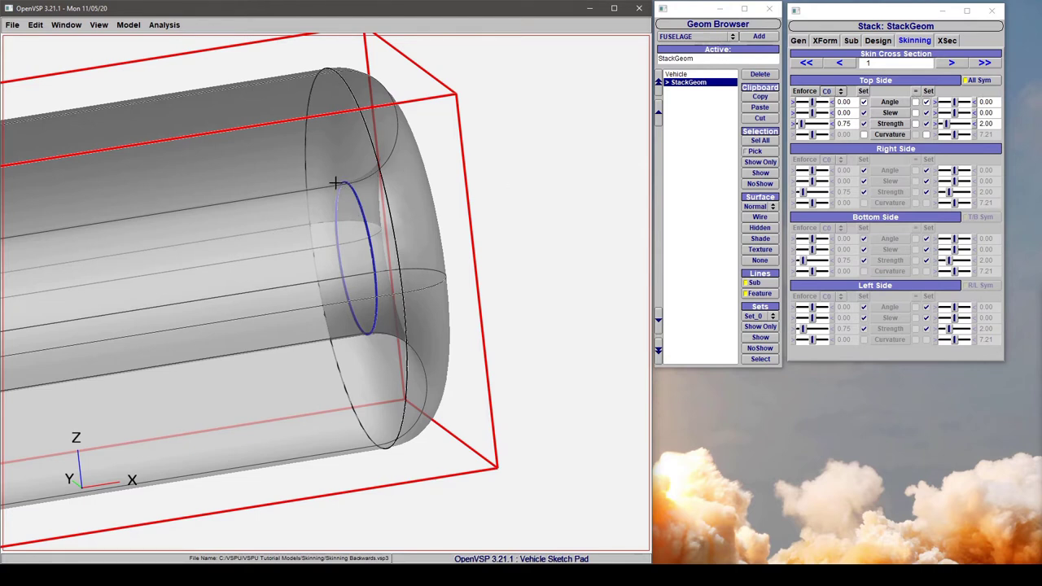
{"action": "left_click_drag", "start_coordinate": [954, 124], "coordinate": [949, 123]}
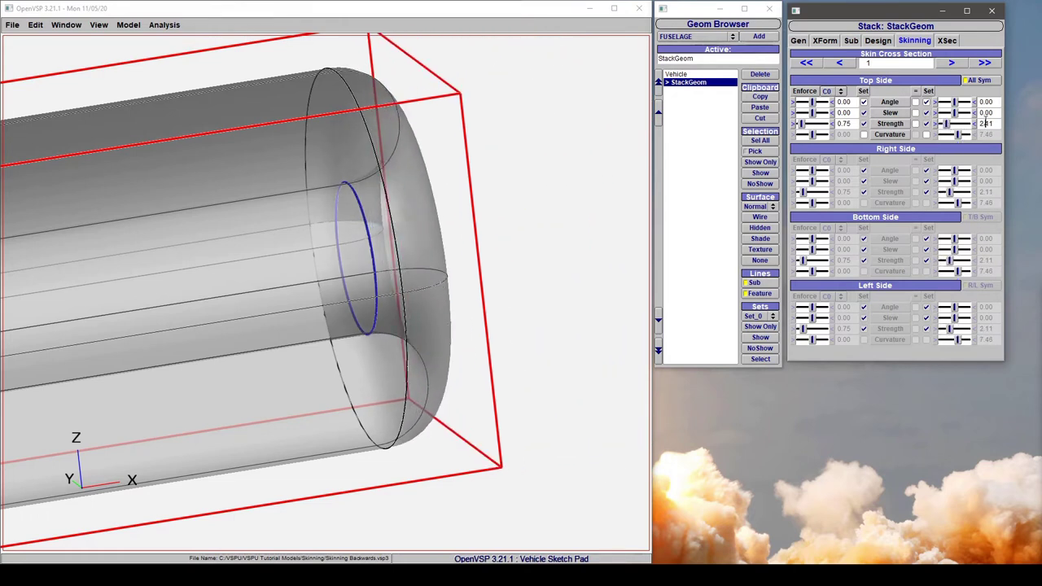
{"action": "double_click", "coordinate": [985, 123]}
{"action": "type", "text": "2"}
{"action": "key", "text": "Return"}
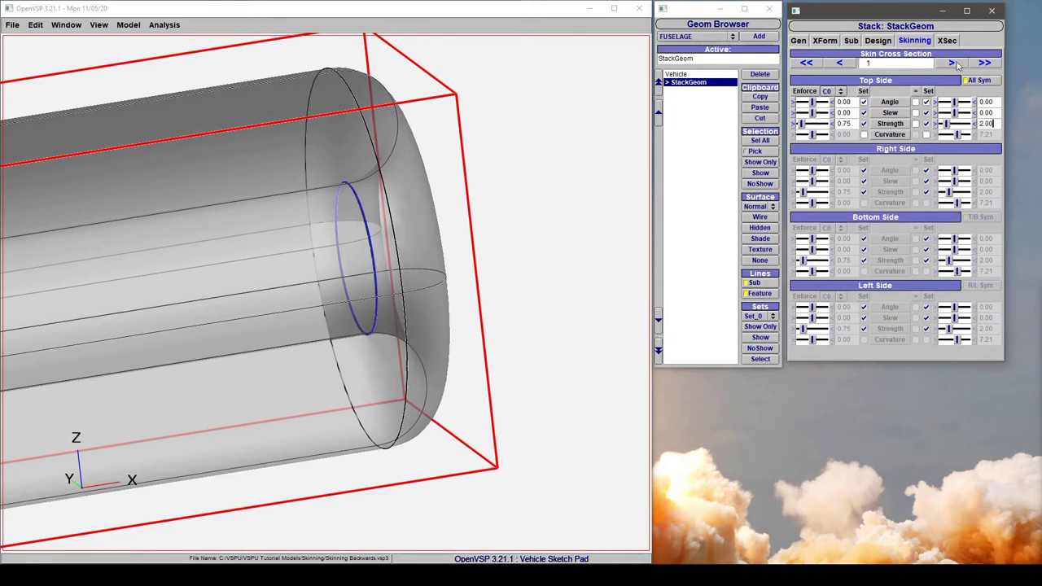
Select skinning cross section 2, try varying its left-hand top strength, and set the value back to 2
{"action": "left_click", "coordinate": [951, 64]}
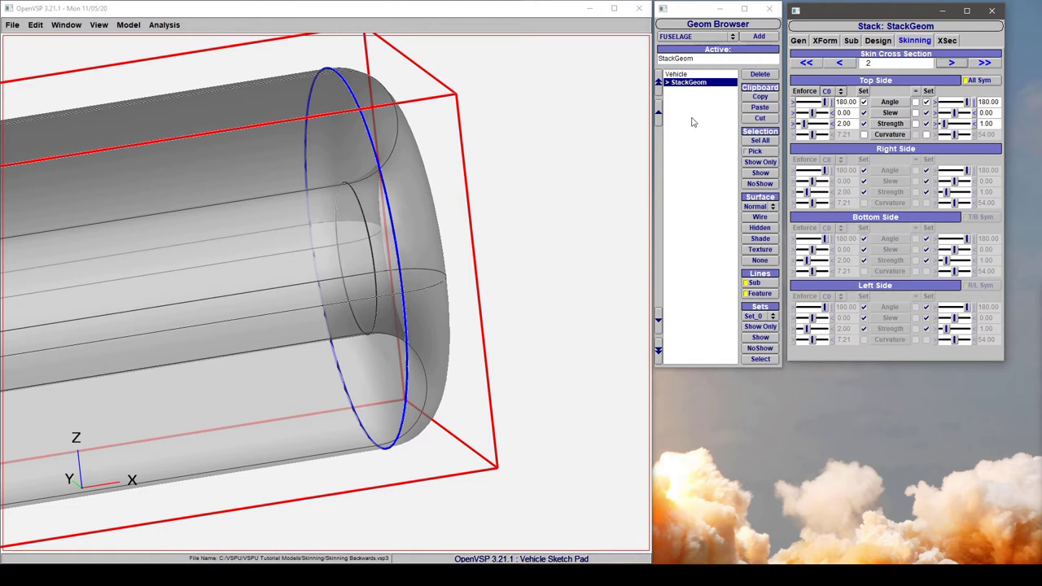
{"action": "right_click_drag", "start_coordinate": [226, 250], "coordinate": [268, 233]}
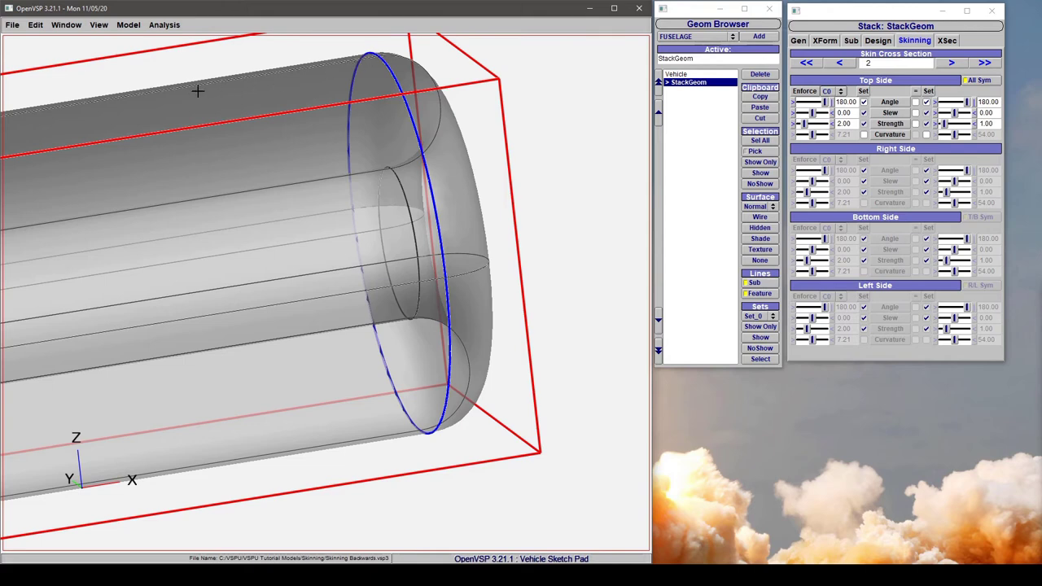
{"action": "left_click_drag", "start_coordinate": [331, 112], "coordinate": [352, 124]}
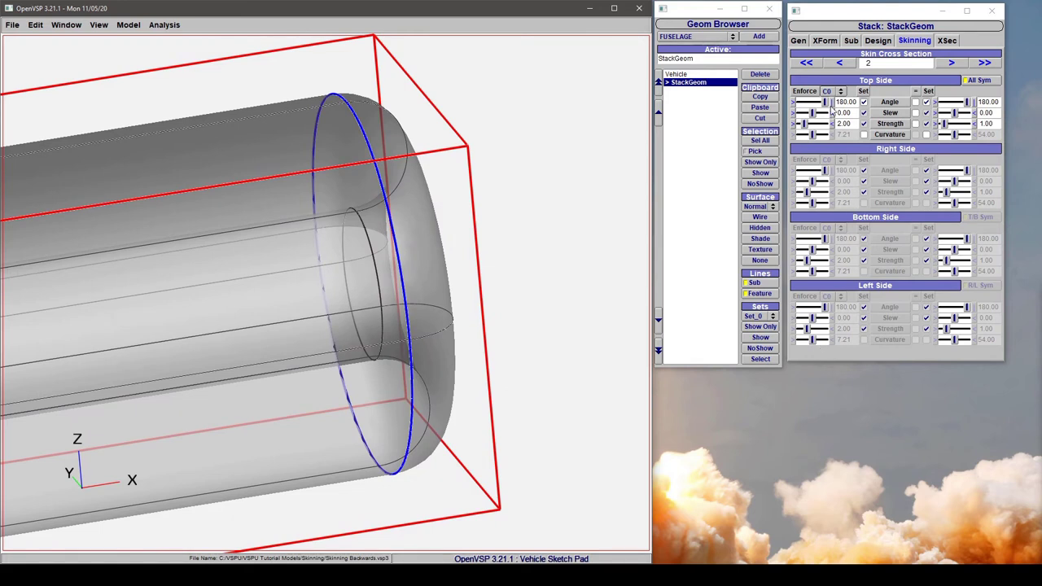
{"action": "left_click_drag", "start_coordinate": [804, 122], "coordinate": [904, 114]}
{"action": "type", "text": "2"}
{"action": "key", "text": "Return"}
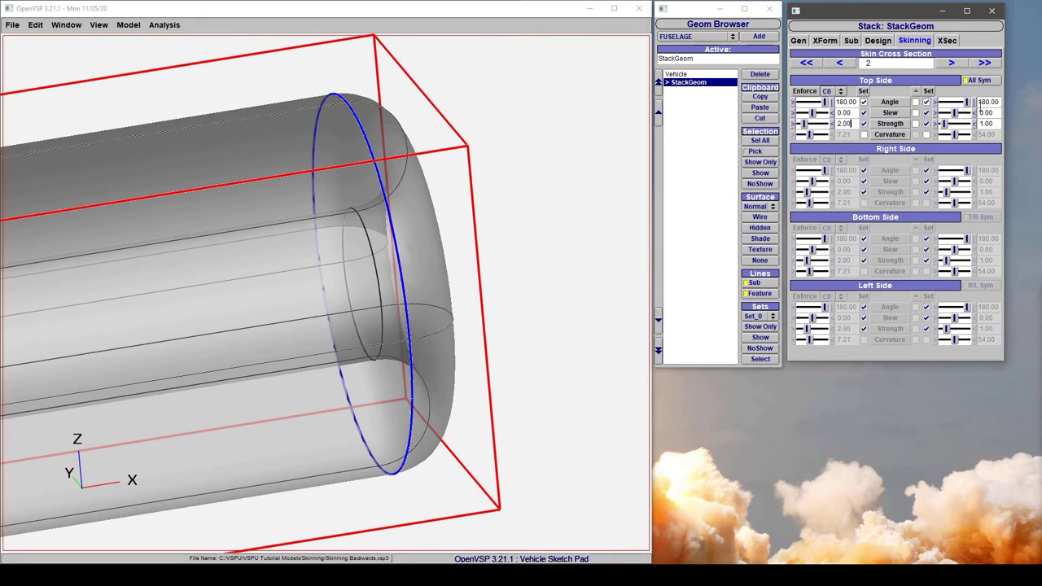
Advance to skinning cross section 4 and set its top strengths to 2 on the left-hand side and about 2.42 on the right-hand side
{"action": "middle_click_drag", "start_coordinate": [282, 115], "coordinate": [123, 204]}
{"action": "right_click_drag", "start_coordinate": [123, 204], "coordinate": [787, 52]}
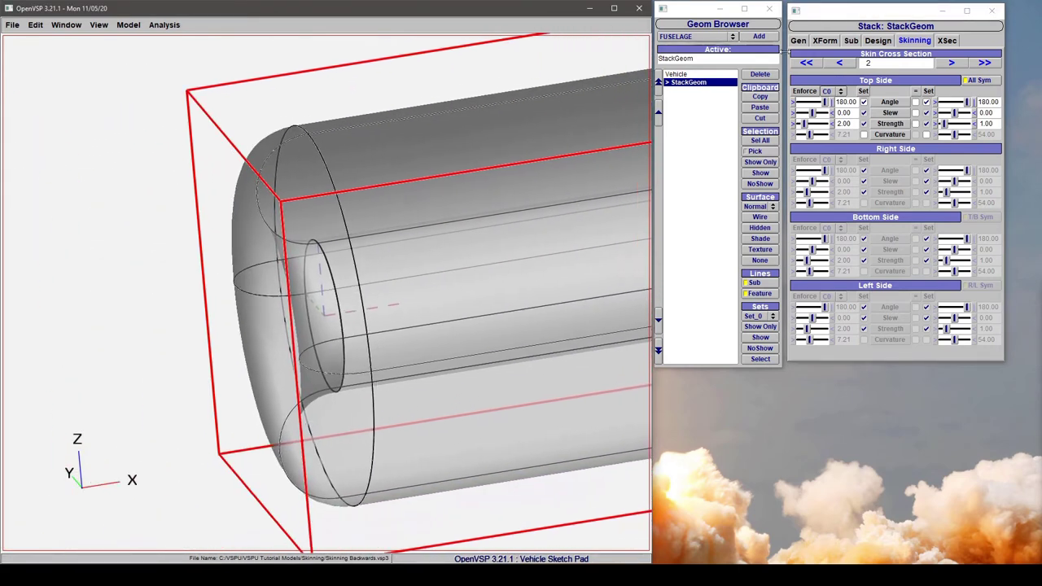
{"action": "left_click", "coordinate": [961, 64]}
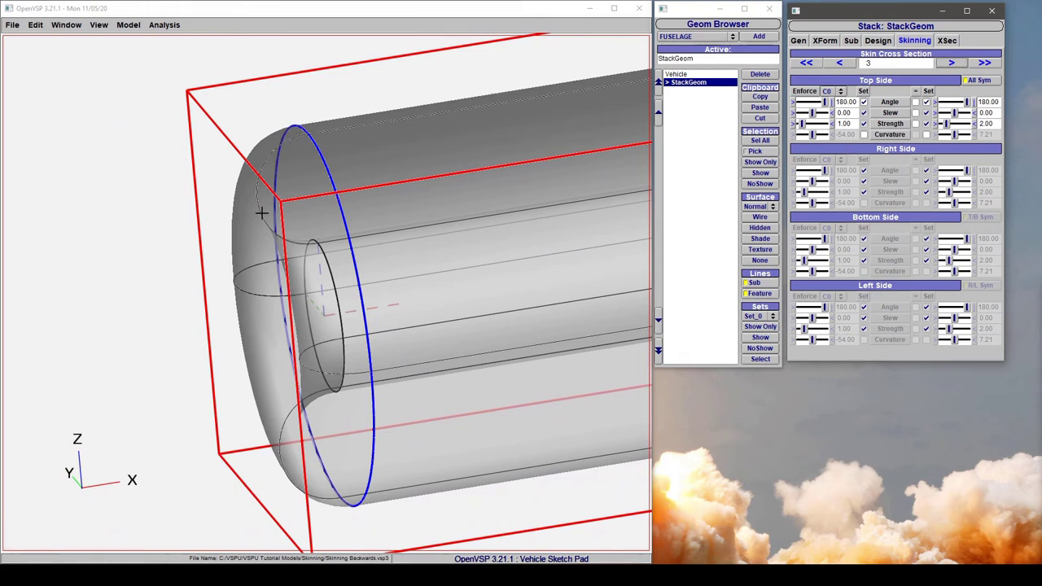
{"action": "left_click", "coordinate": [951, 63]}
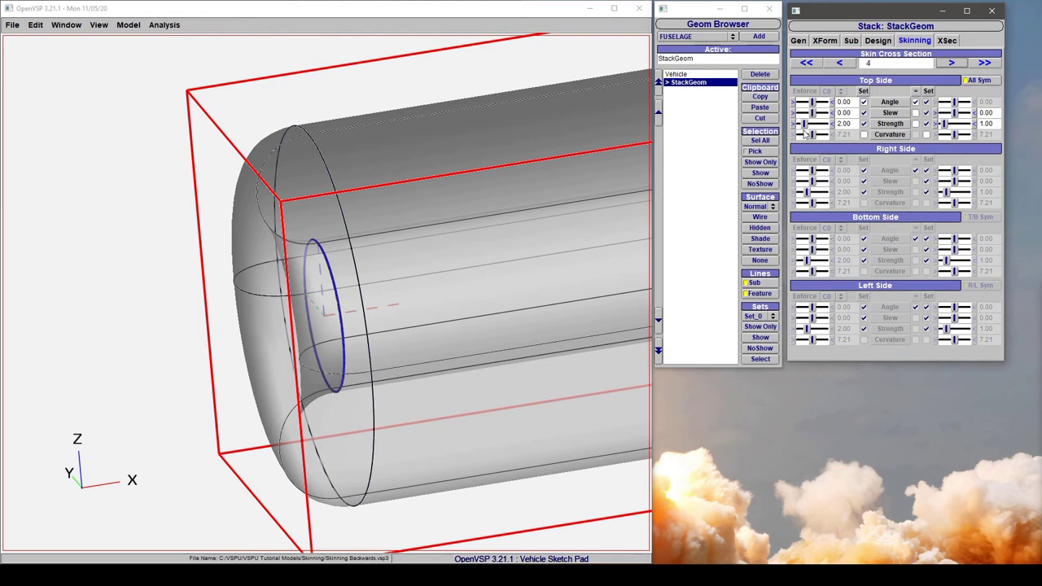
{"action": "left_click_drag", "start_coordinate": [804, 124], "coordinate": [813, 123]}
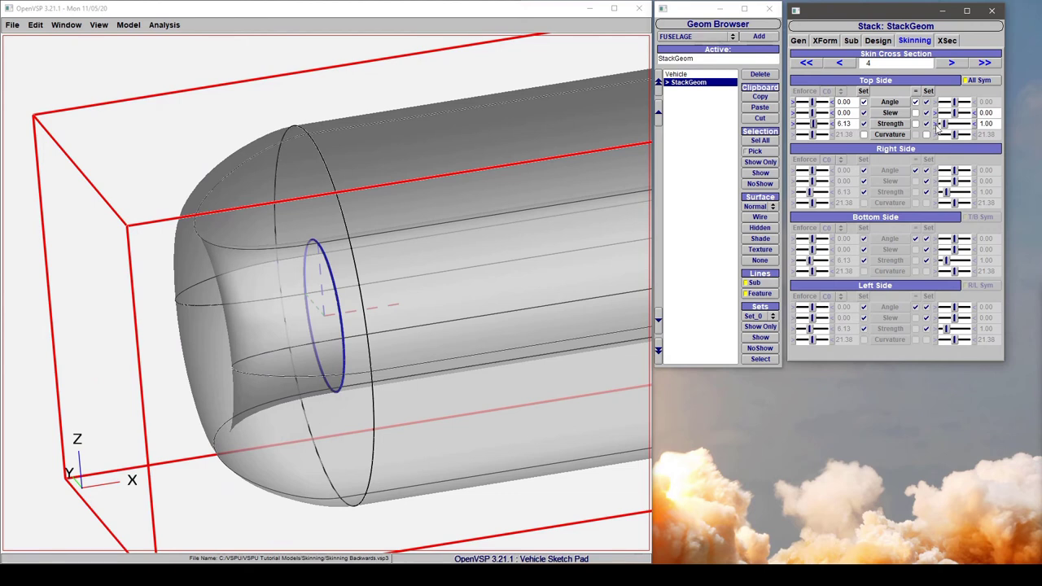
{"action": "mouse_move", "coordinate": [944, 125]}
{"action": "left_mouse_down"}
{"action": "mouse_move", "coordinate": [961, 125]}
{"action": "mouse_move", "coordinate": [948, 124]}
{"action": "left_mouse_up"}
{"action": "left_click_drag", "start_coordinate": [812, 124], "coordinate": [805, 123]}
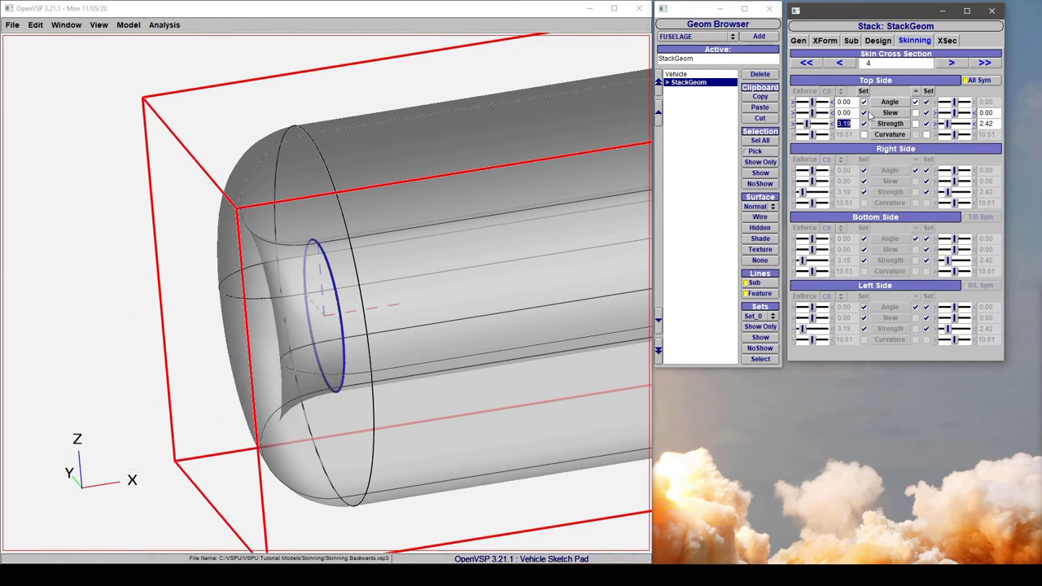
{"action": "type", "text": "2"}
{"action": "key", "text": "Return"}
Bring up the XSec settings for cross section 3 and examine its placement along with both ends of the flow-through body
{"action": "left_click", "coordinate": [286, 216]}
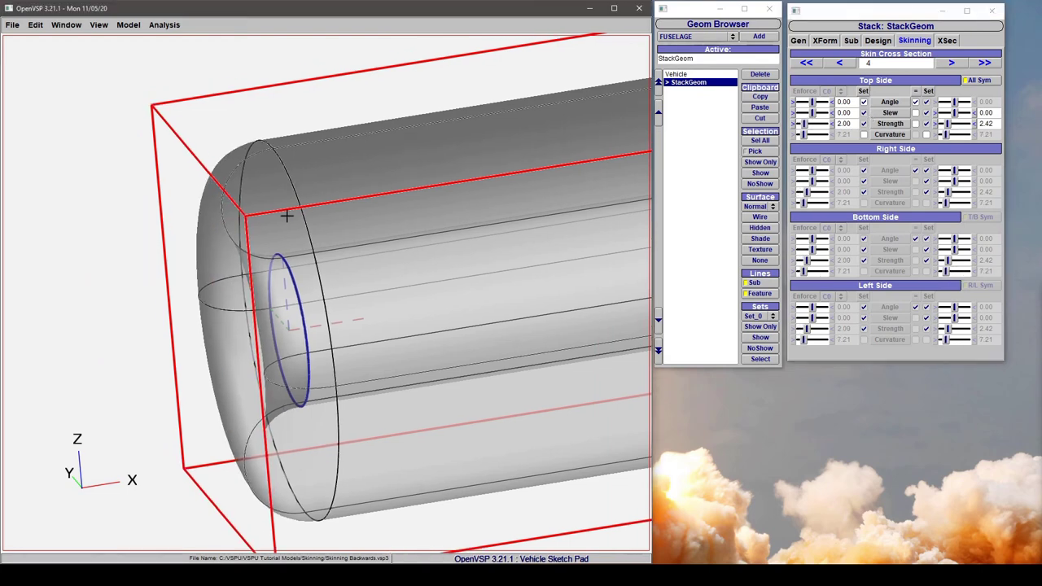
{"action": "right_click_drag", "start_coordinate": [286, 216], "coordinate": [263, 242]}
{"action": "middle_click_drag", "start_coordinate": [263, 248], "coordinate": [168, 255]}
{"action": "left_click_drag", "start_coordinate": [168, 255], "coordinate": [233, 256]}
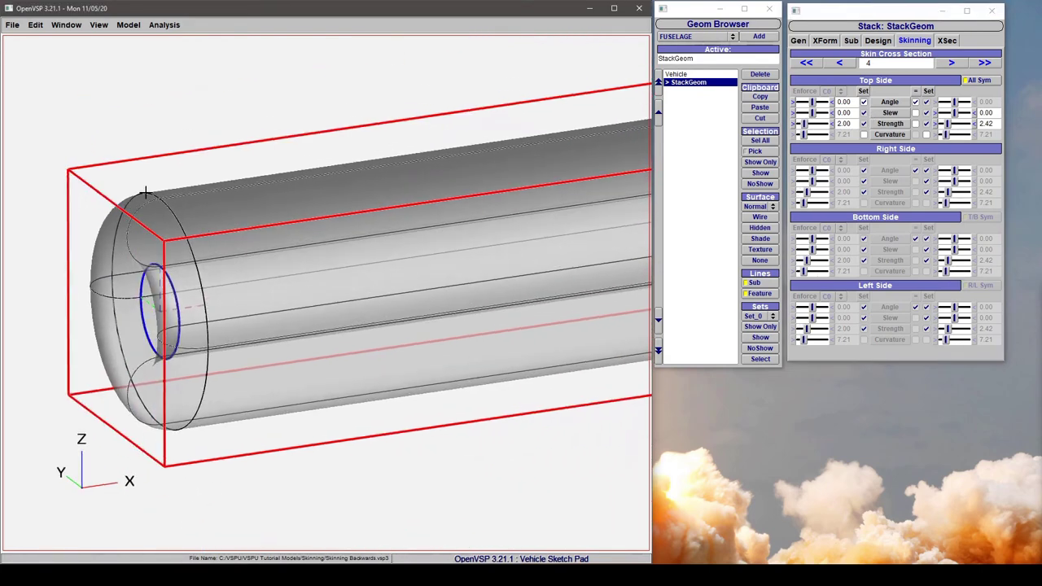
{"action": "middle_click_drag", "start_coordinate": [247, 196], "coordinate": [98, 235]}
{"action": "middle_click_drag", "start_coordinate": [575, 176], "coordinate": [349, 124]}
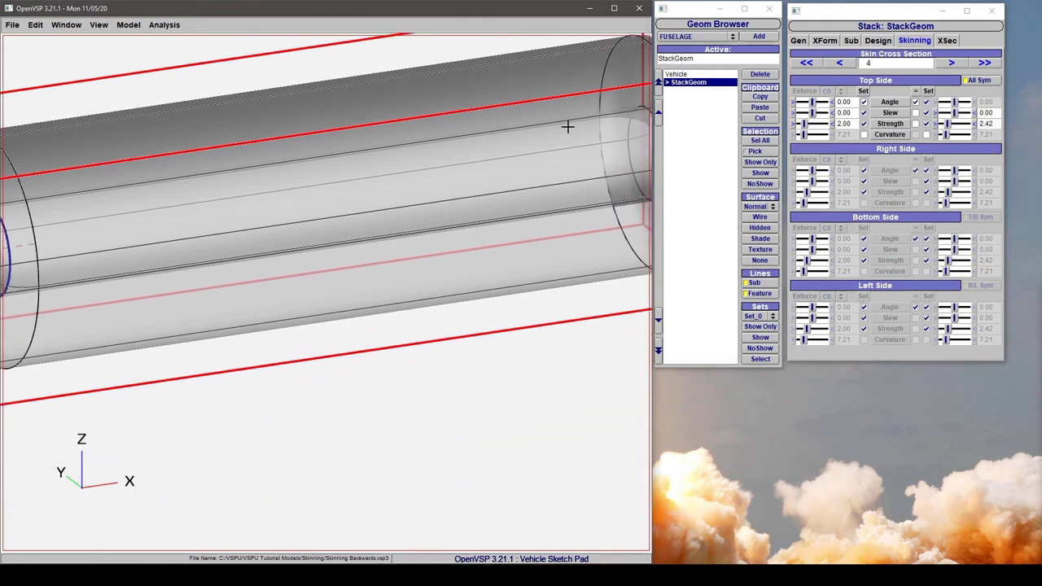
{"action": "left_click", "coordinate": [947, 40]}
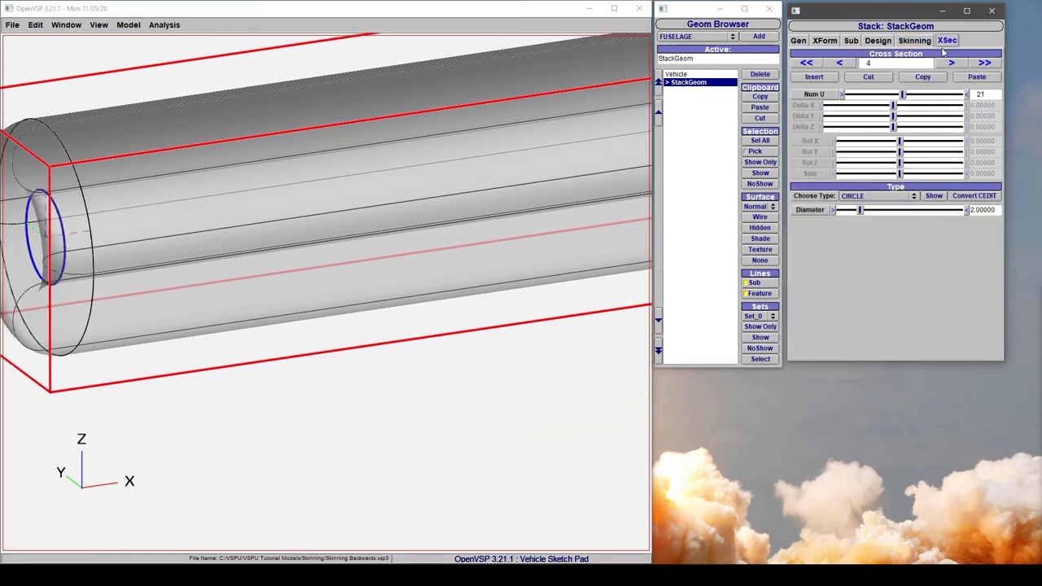
{"action": "left_click", "coordinate": [841, 63]}
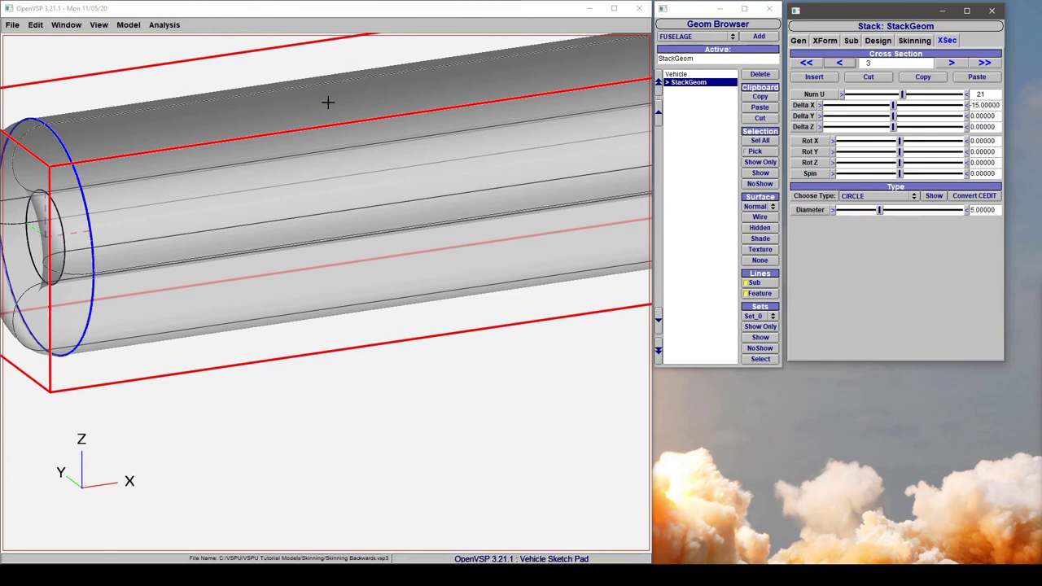
{"action": "right_click_drag", "start_coordinate": [329, 100], "coordinate": [404, 73]}
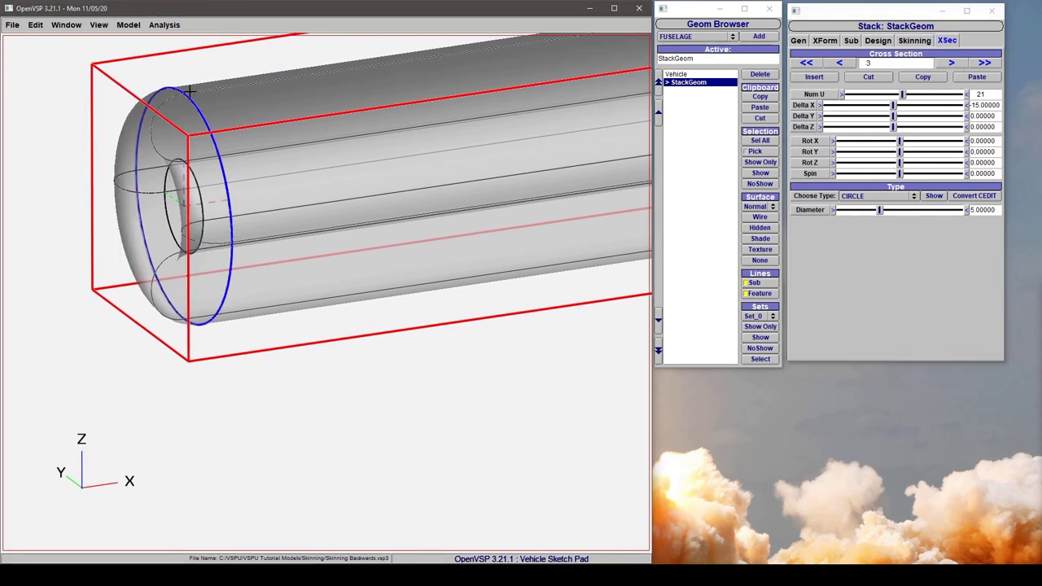
{"action": "right_click_drag", "start_coordinate": [269, 91], "coordinate": [30, 181]}
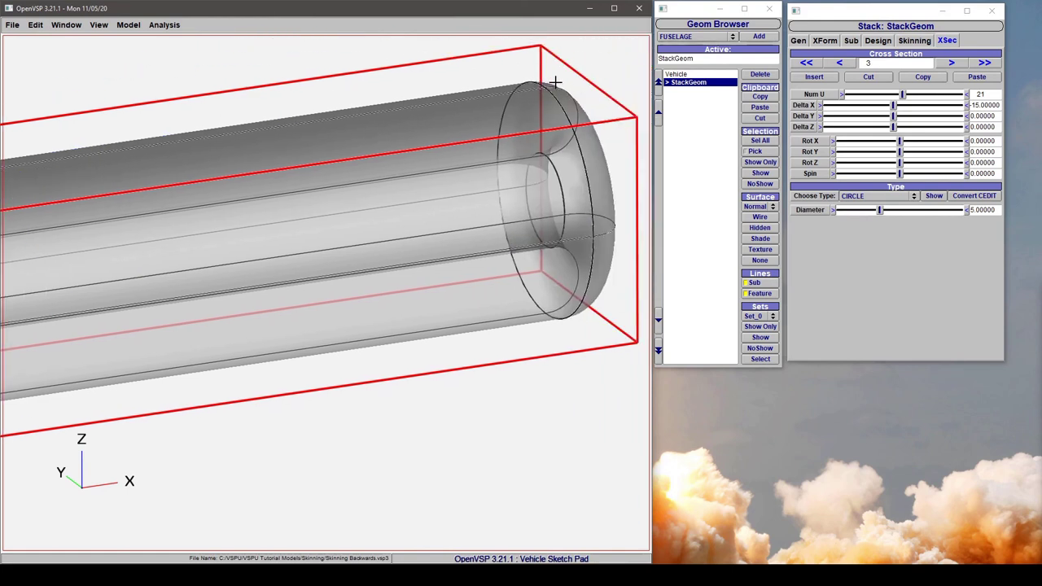
{"action": "right_click_drag", "start_coordinate": [558, 147], "coordinate": [556, 148]}
{"action": "right_click_drag", "start_coordinate": [106, 208], "coordinate": [407, 147]}
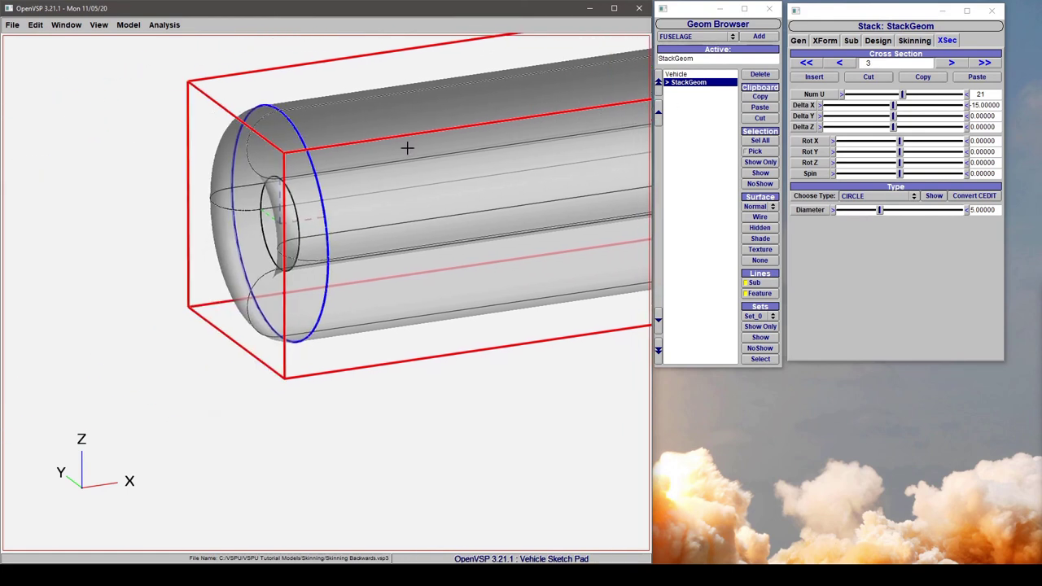